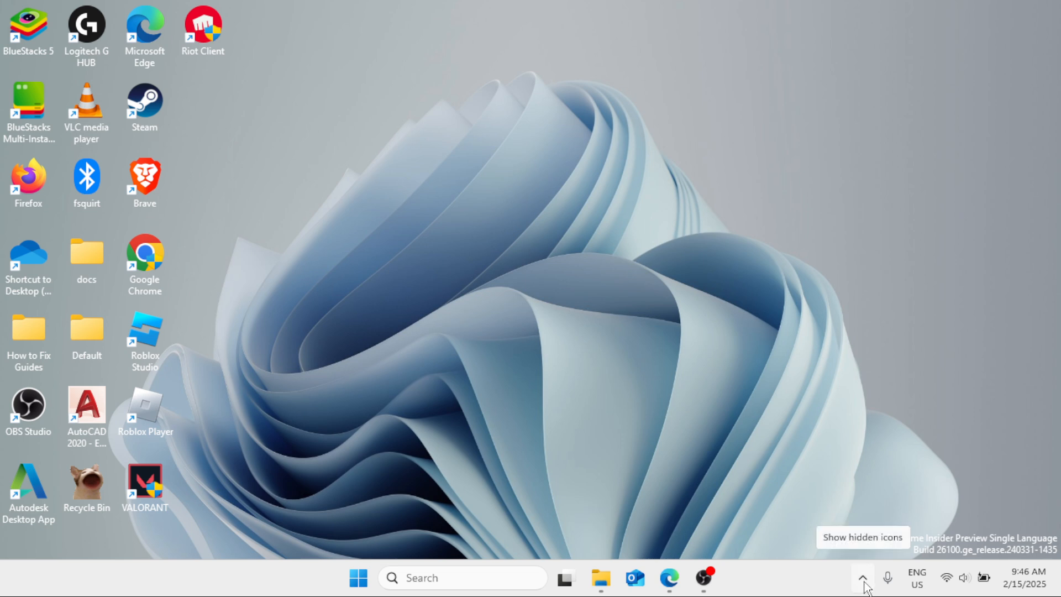
Quit the Riot program running in the background from the hidden system tray icons
click(864, 581)
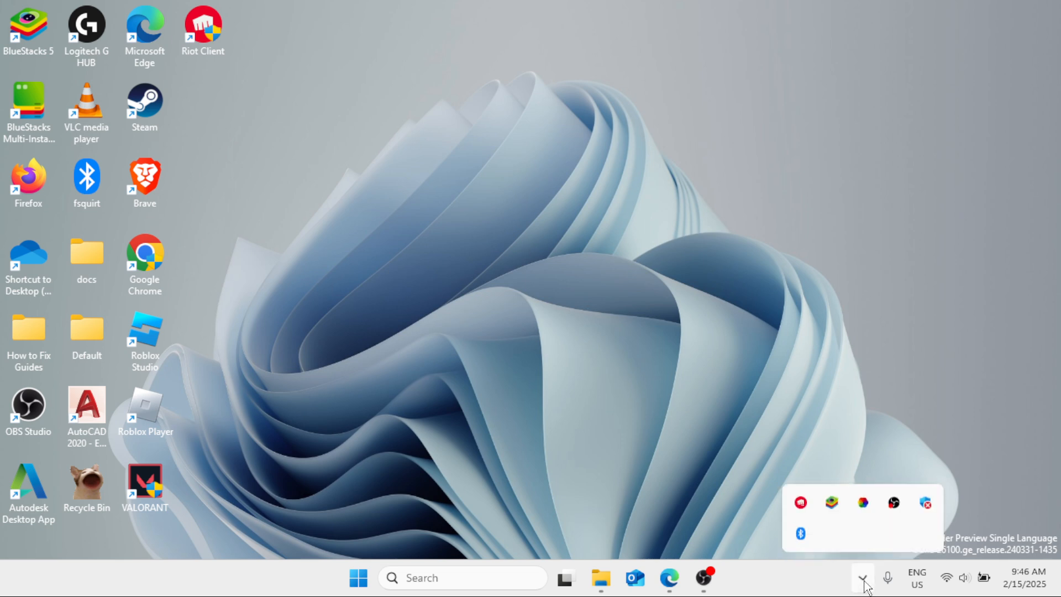
right_click(801, 501)
click(830, 536)
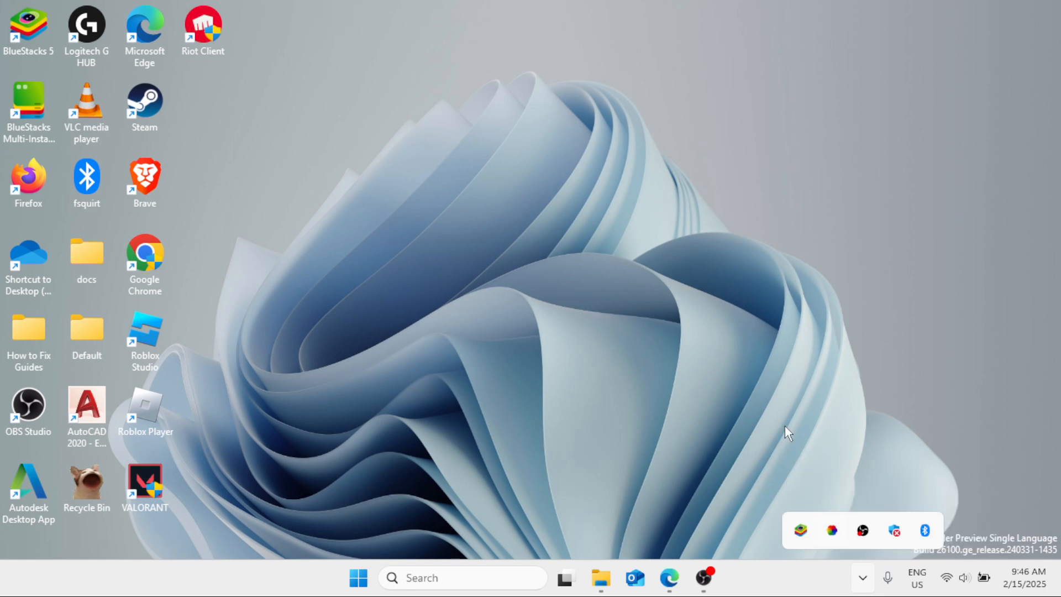
click(602, 259)
Disable Auto arrange icons on the desktop and move the VALORANT shortcut to the empty spot beside Brave
drag(145, 483, 145, 375)
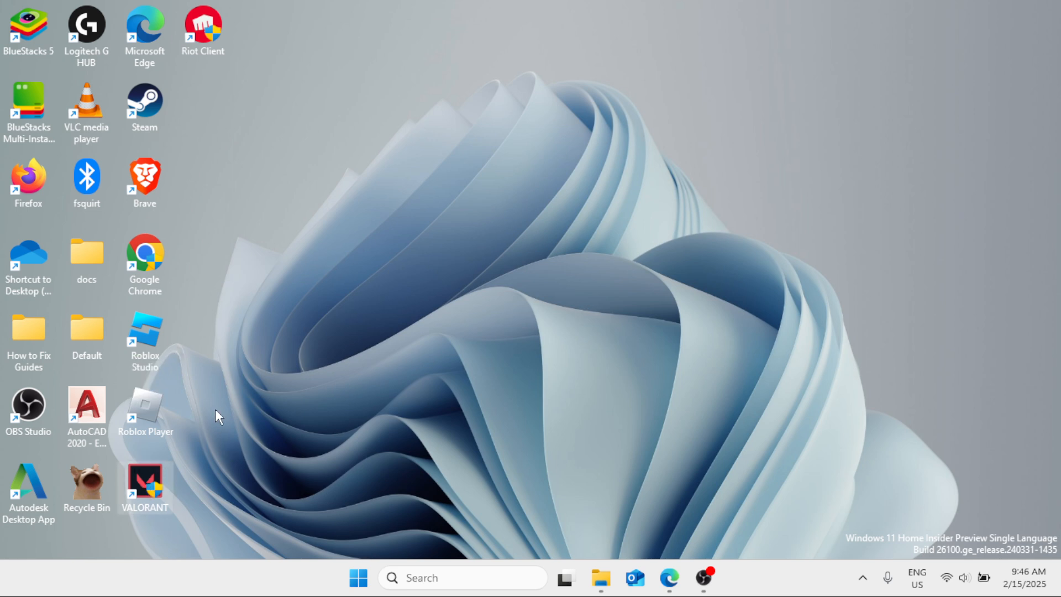
right_click(269, 292)
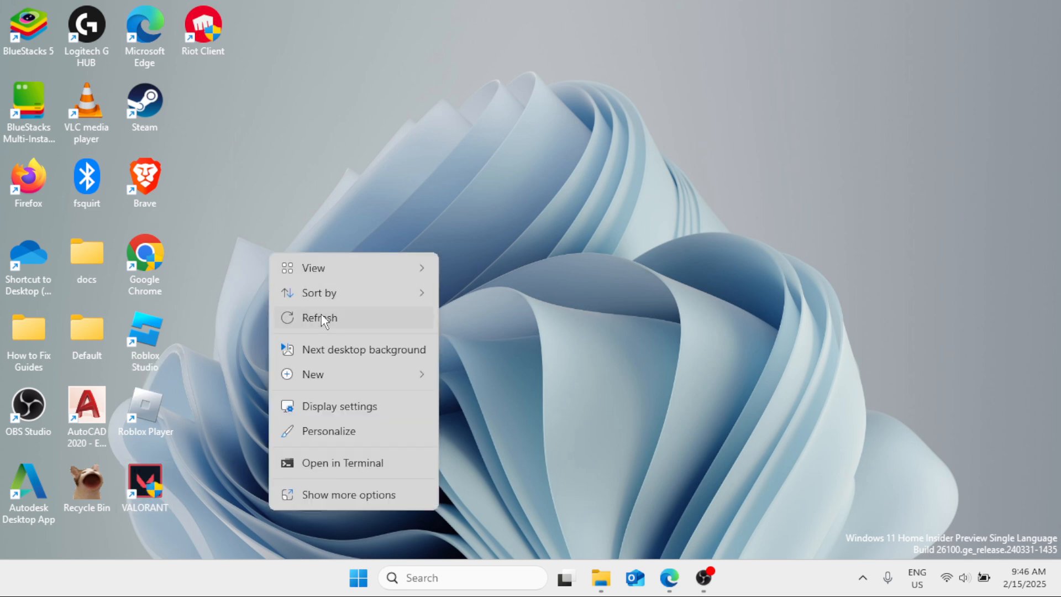
mouse_move(321, 270)
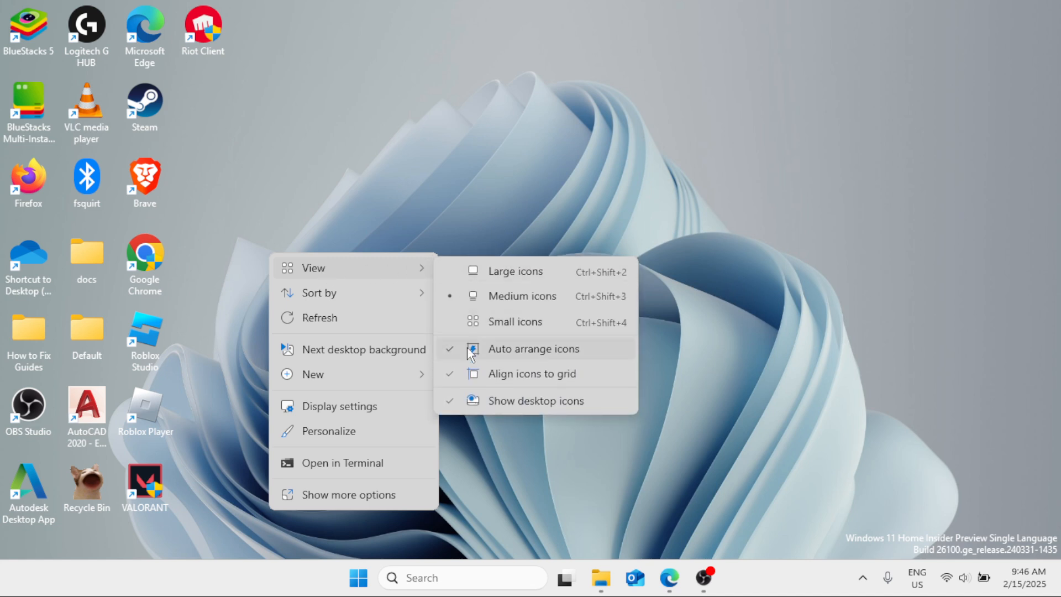
click(468, 352)
drag(147, 505, 212, 159)
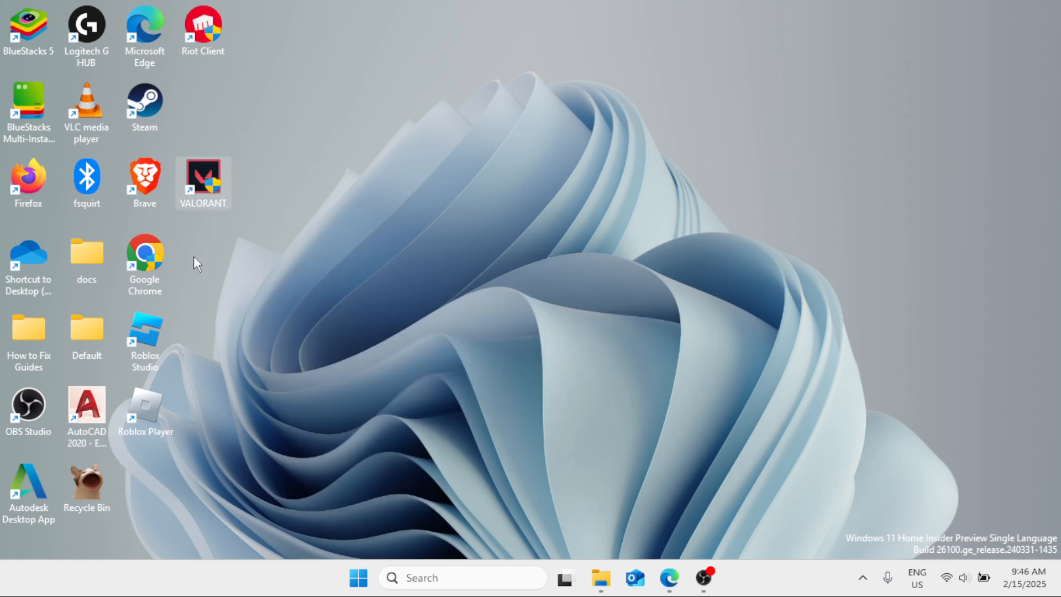
Run VALORANT as administrator from its desktop shortcut and close the Riot Games sign-in window
right_click(208, 178)
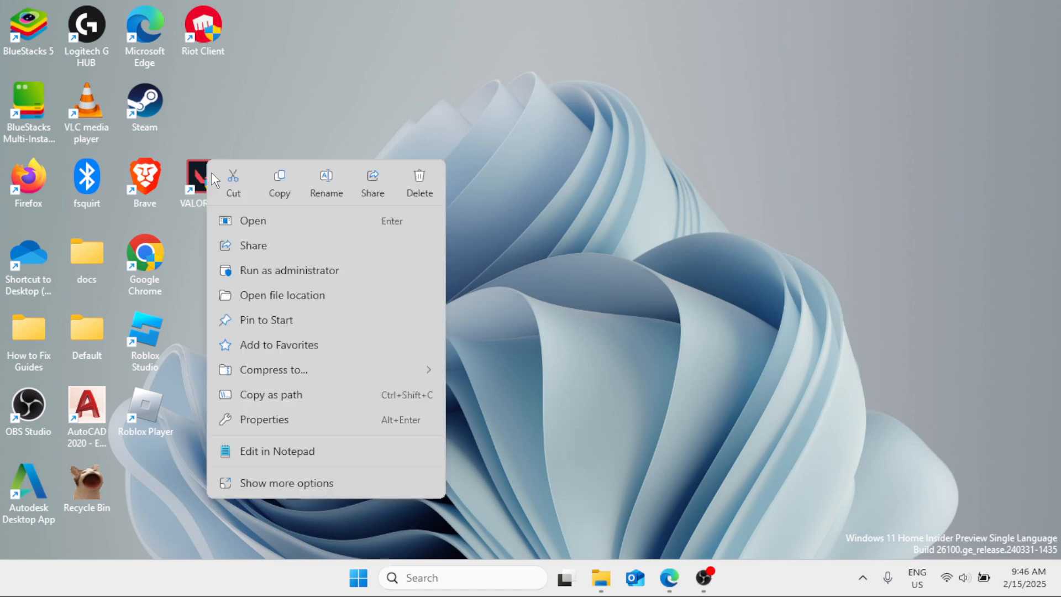
click(289, 486)
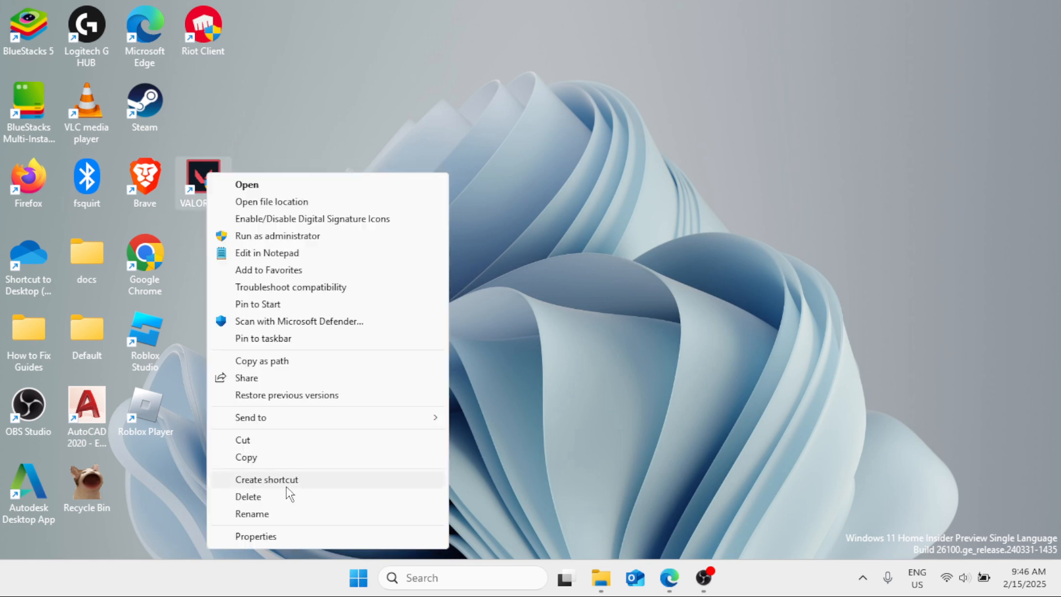
click(245, 238)
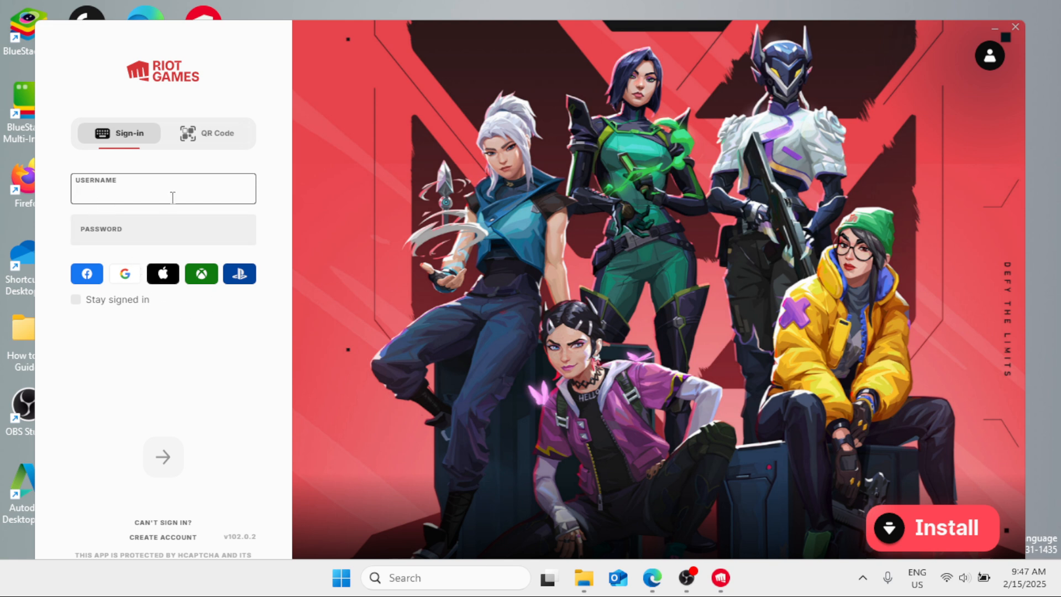
click(1015, 27)
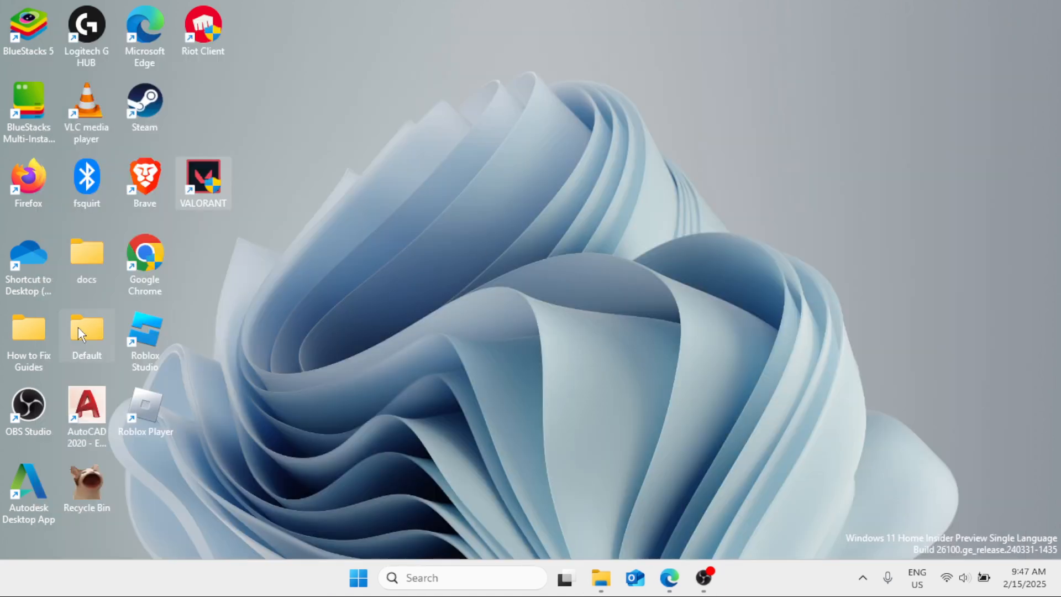
Open the VALORANT shortcut's Properties and display its Compatibility settings
right_click(215, 190)
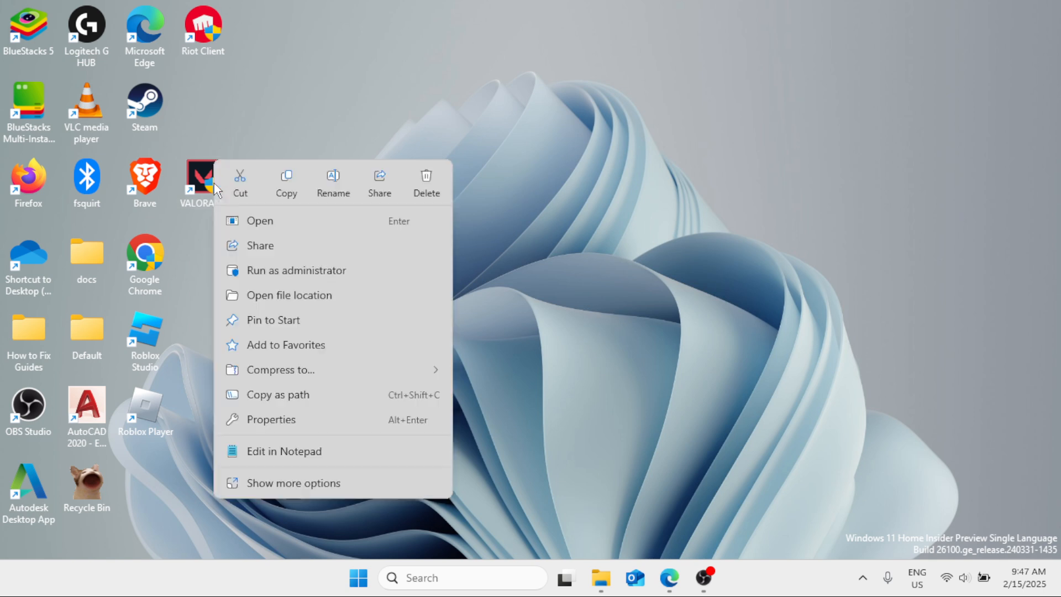
click(283, 483)
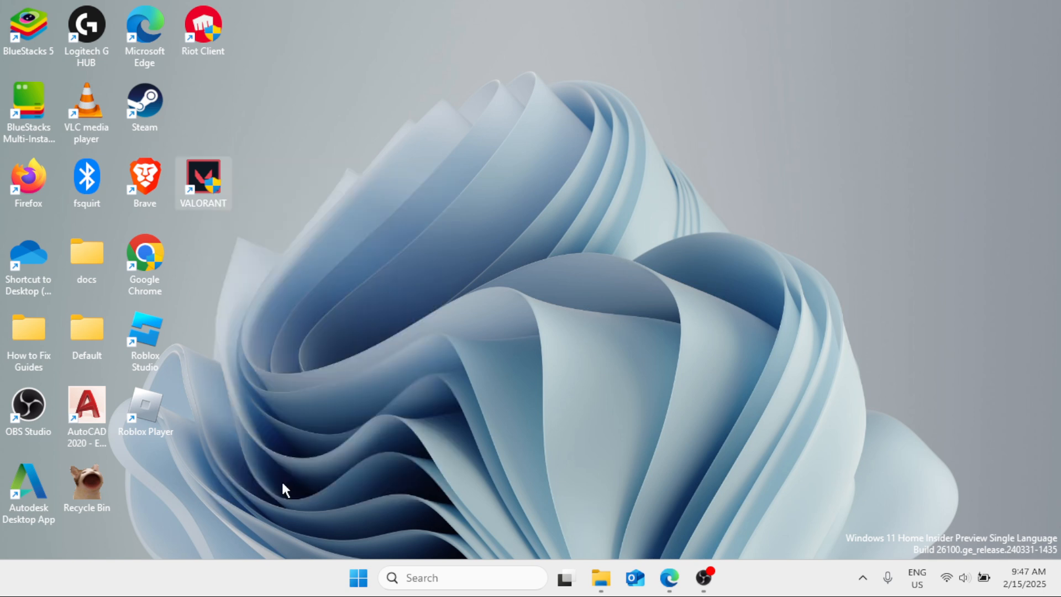
click(263, 546)
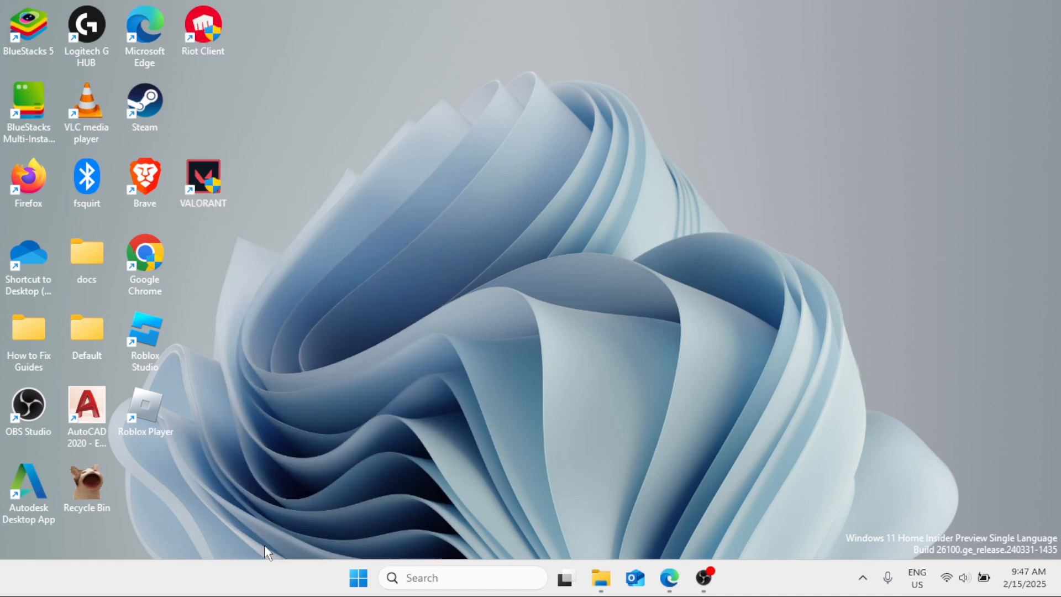
drag(283, 132, 359, 64)
click(334, 99)
click(394, 100)
click(483, 98)
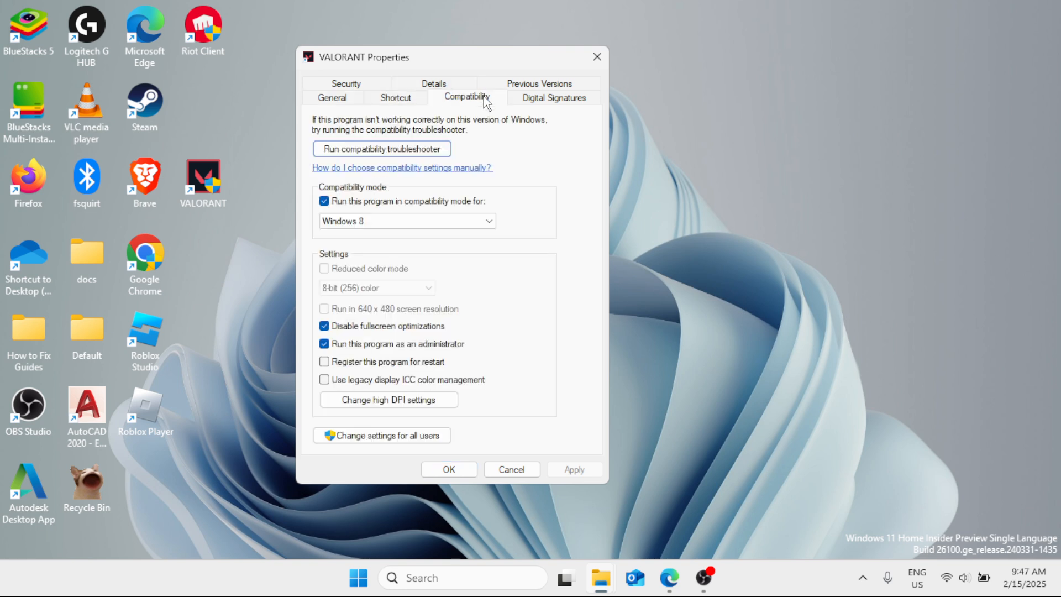
click(544, 100)
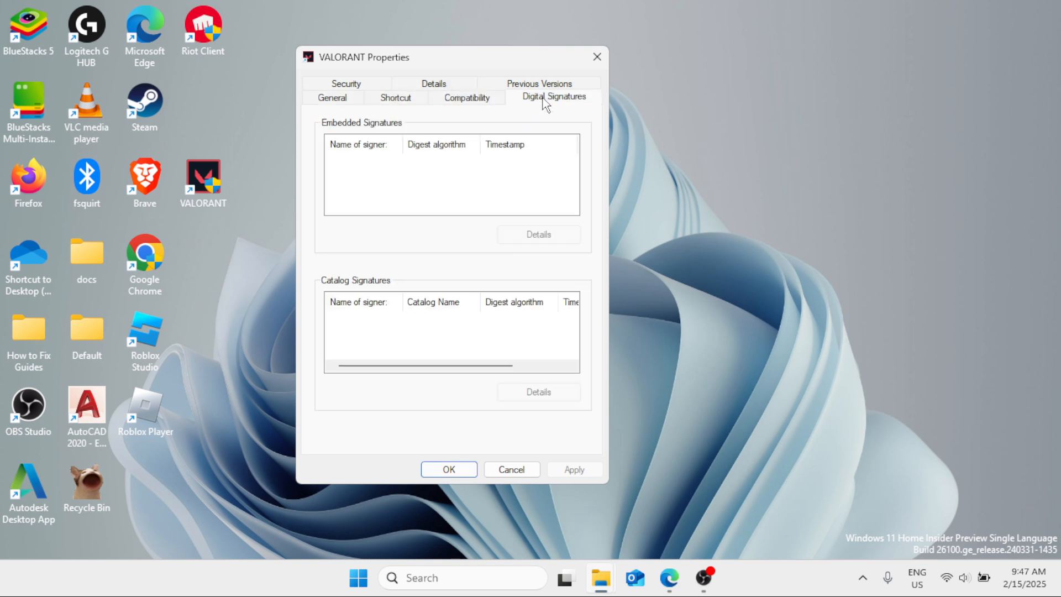
click(470, 101)
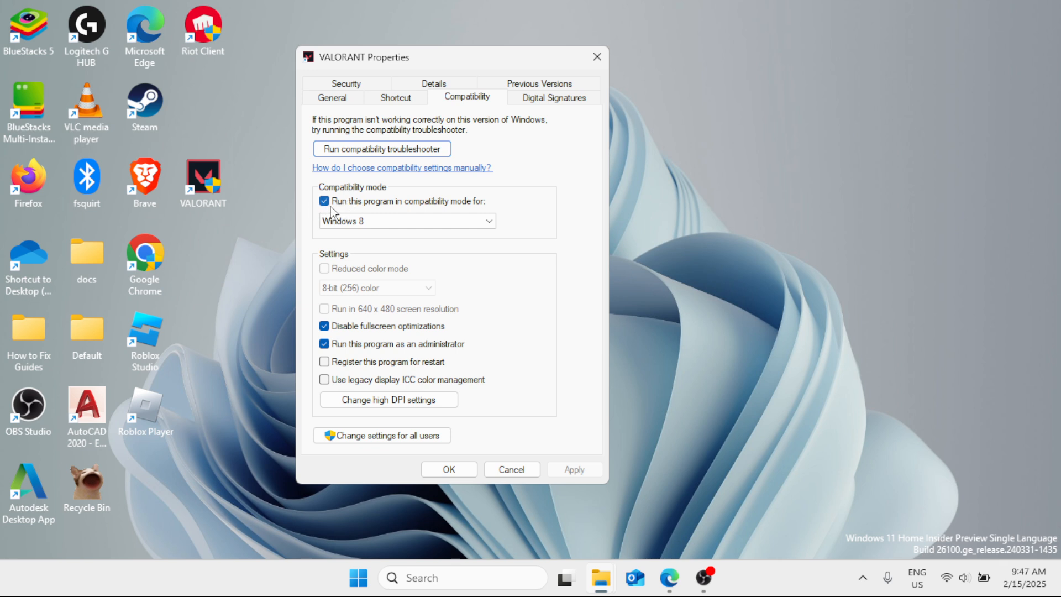
Set VALORANT's compatibility mode to Windows 8, apply the setting and close the properties
click(378, 221)
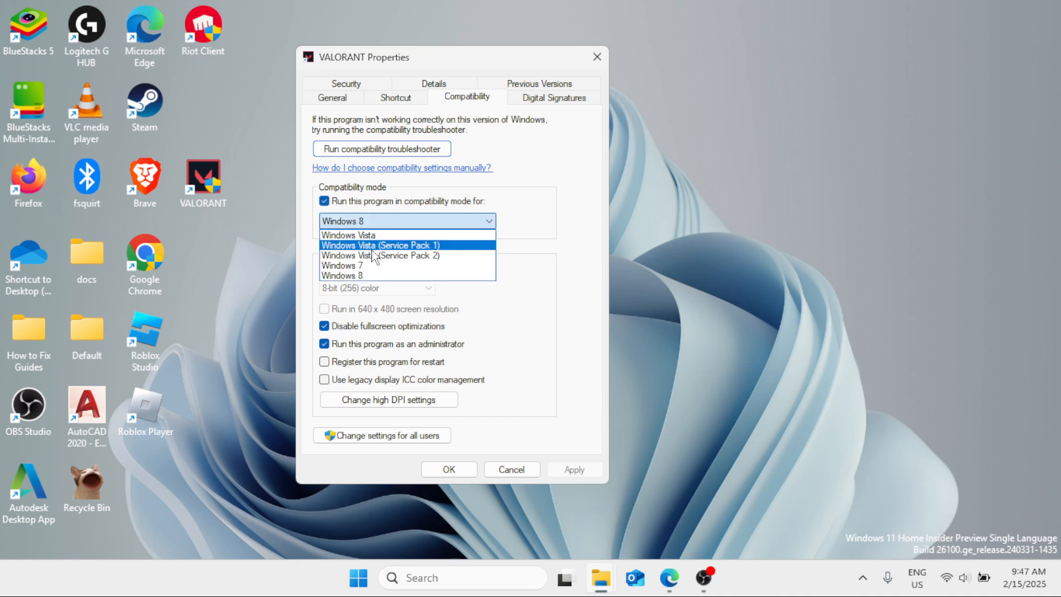
click(364, 275)
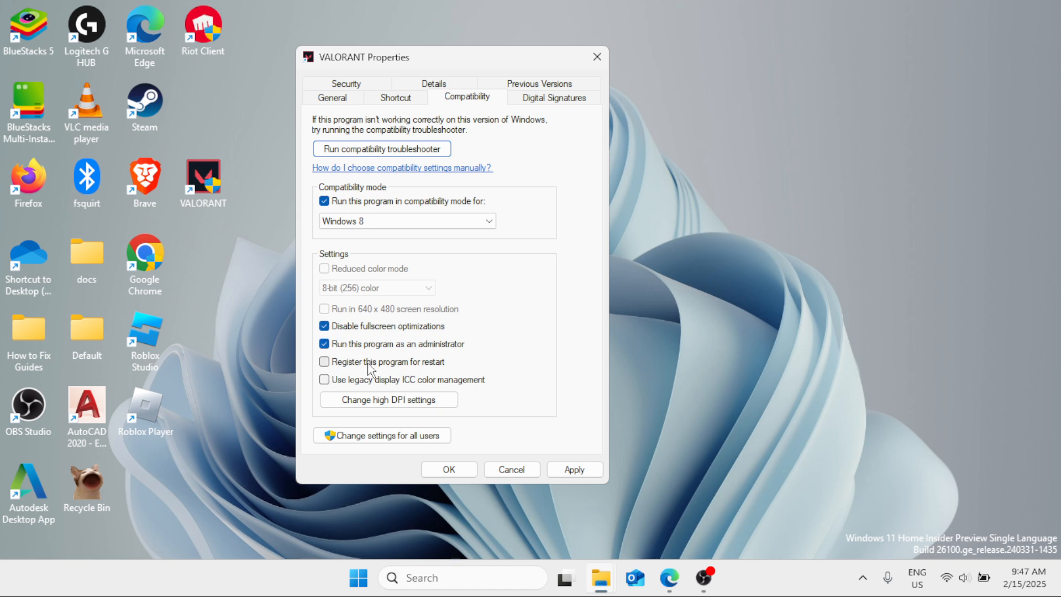
click(575, 469)
click(457, 472)
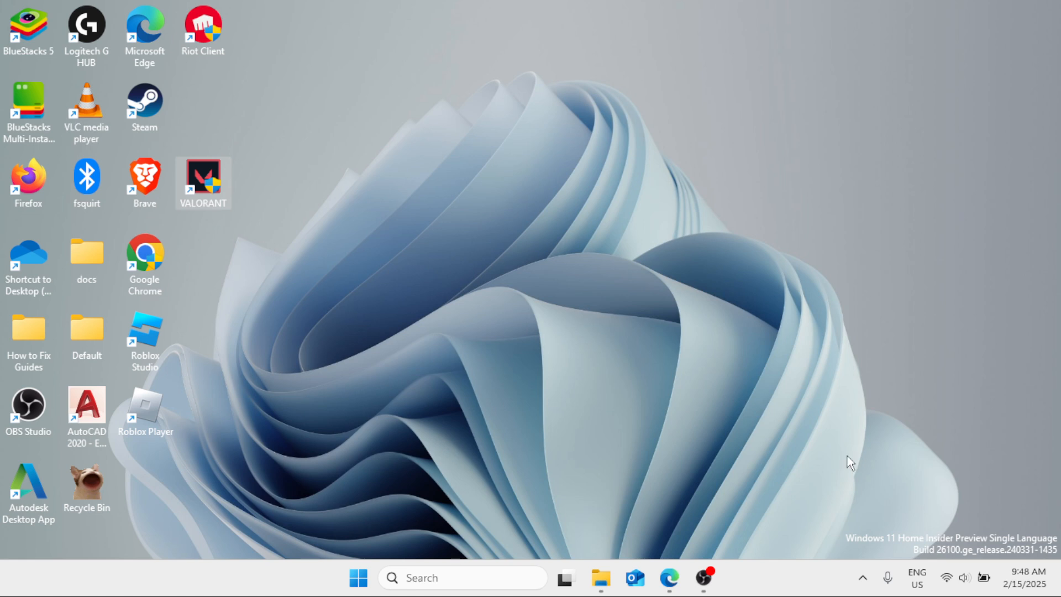
Exit BlueStacks running in the background from the hidden system tray icons
click(863, 580)
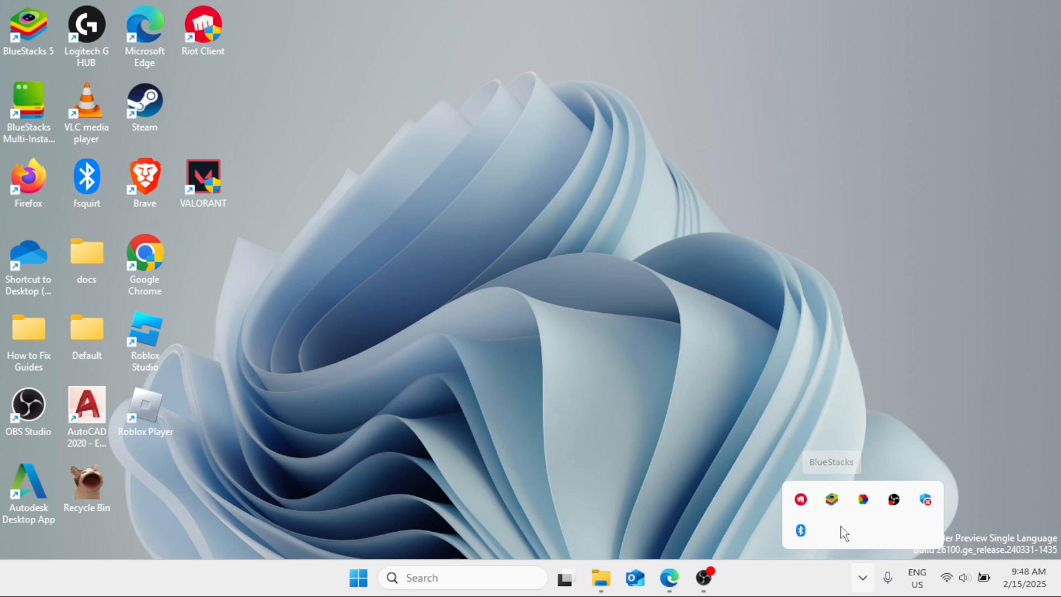
right_click(833, 499)
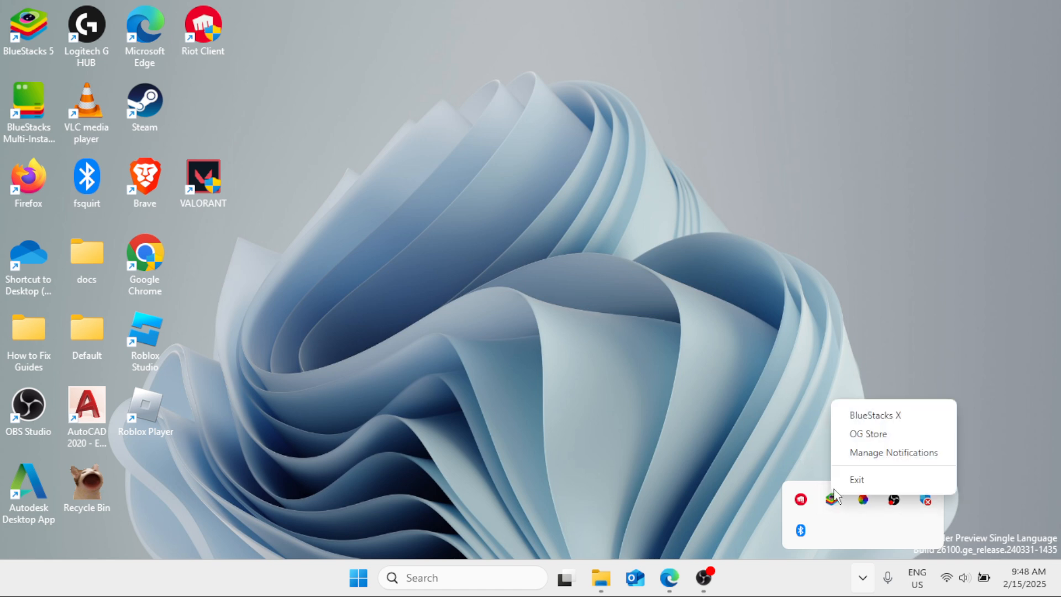
click(856, 479)
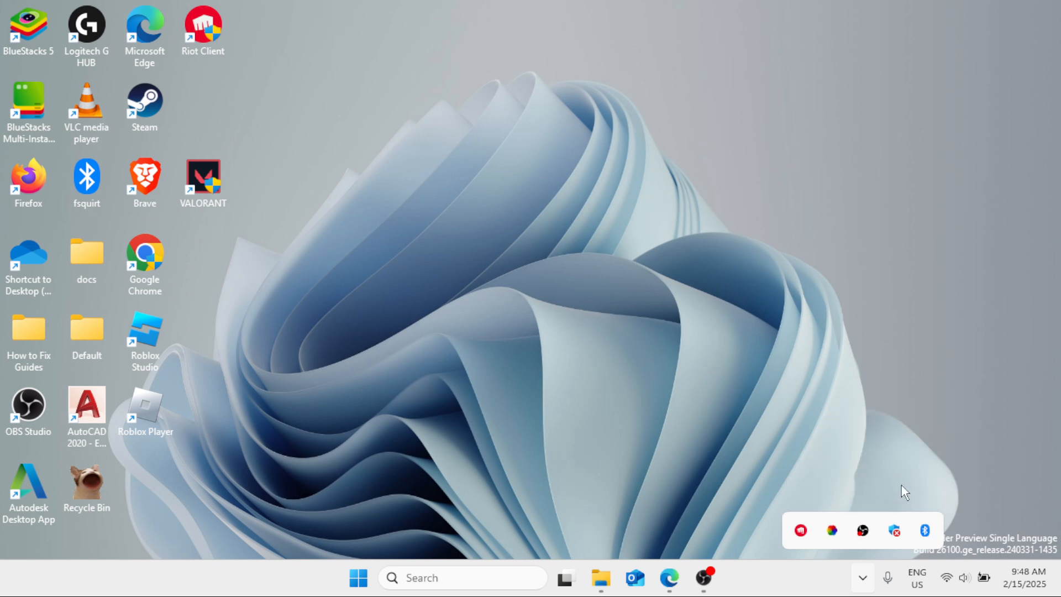
Switch Real-time protection off and back on in Windows Security's Virus & threat protection settings, and close Windows Security
click(894, 531)
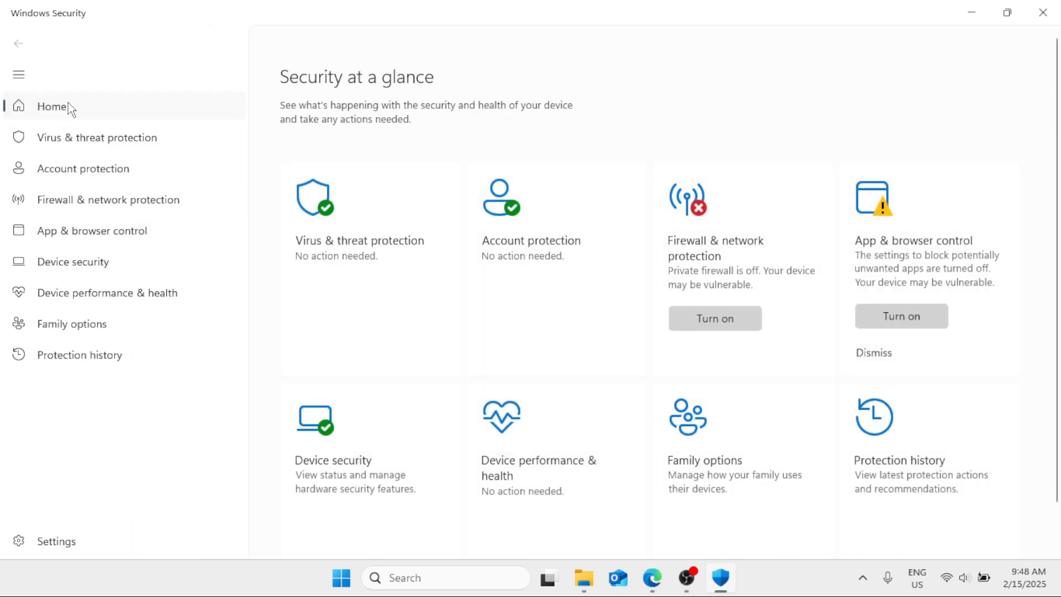
click(67, 139)
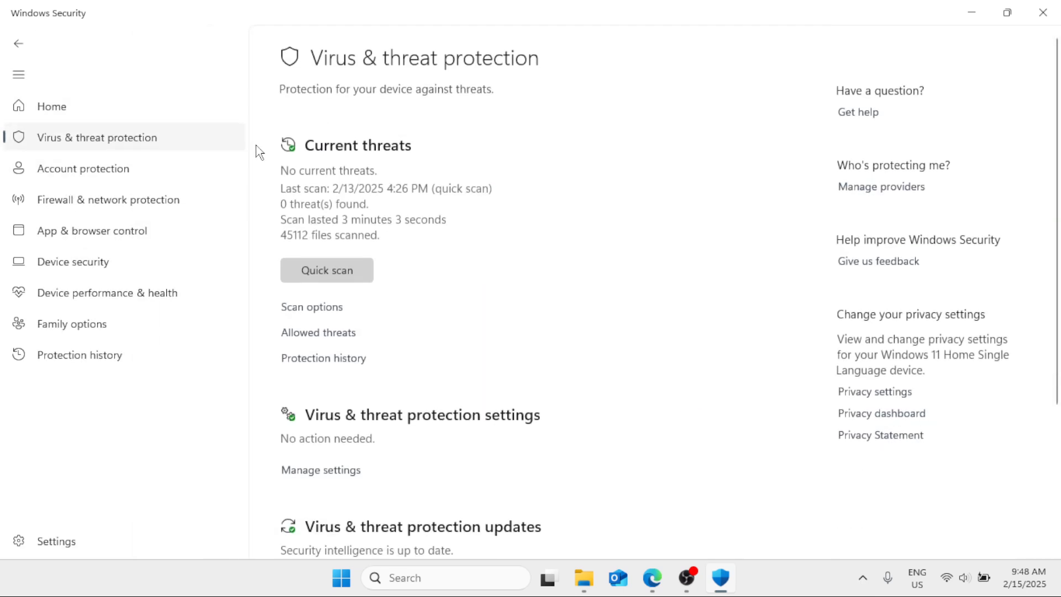
scroll(387, 190, down, 4)
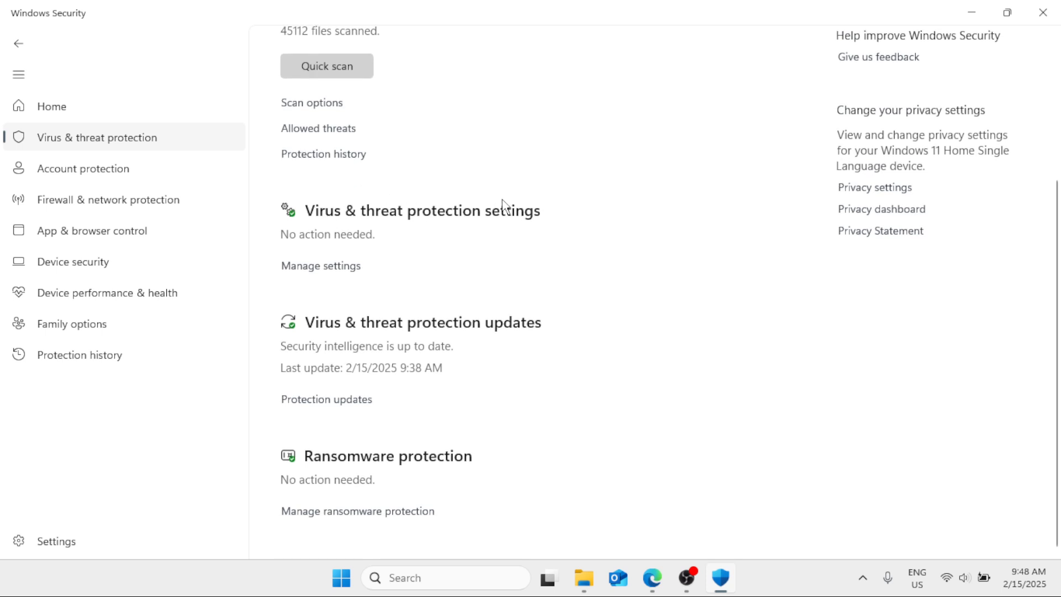
click(316, 268)
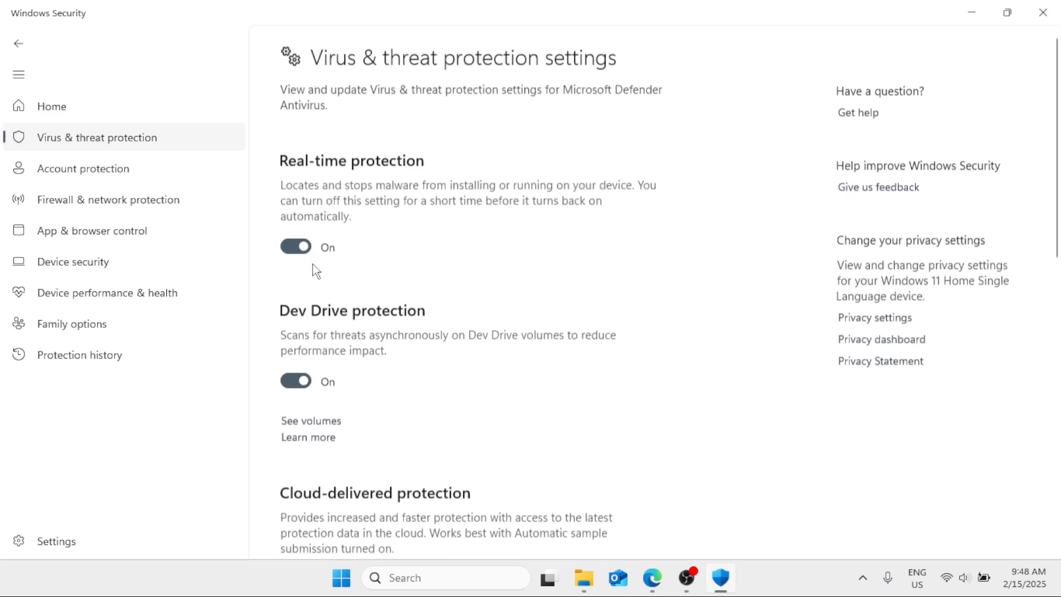
click(303, 247)
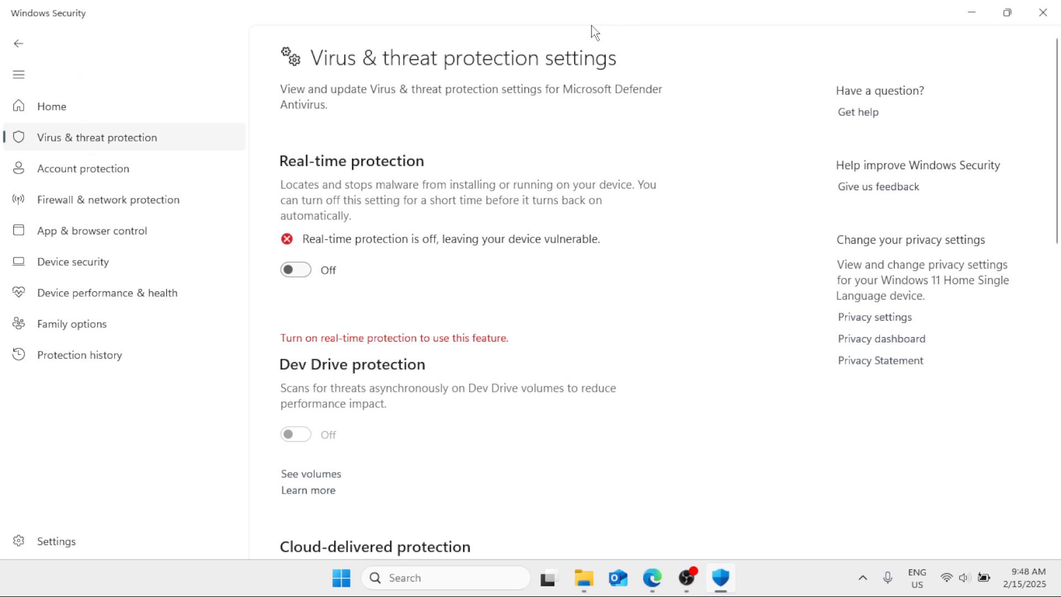
click(296, 276)
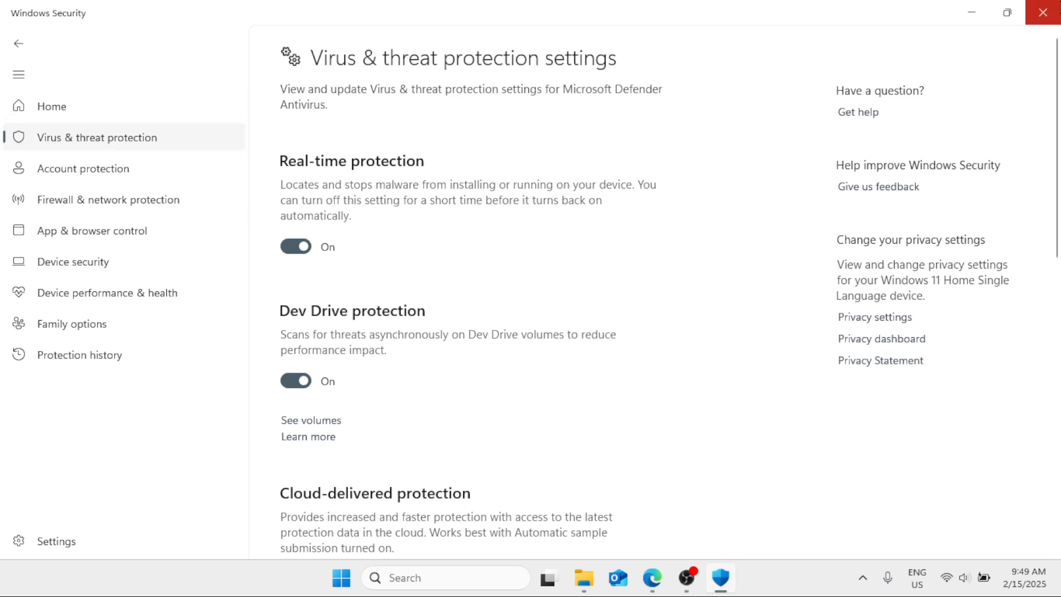
click(1043, 13)
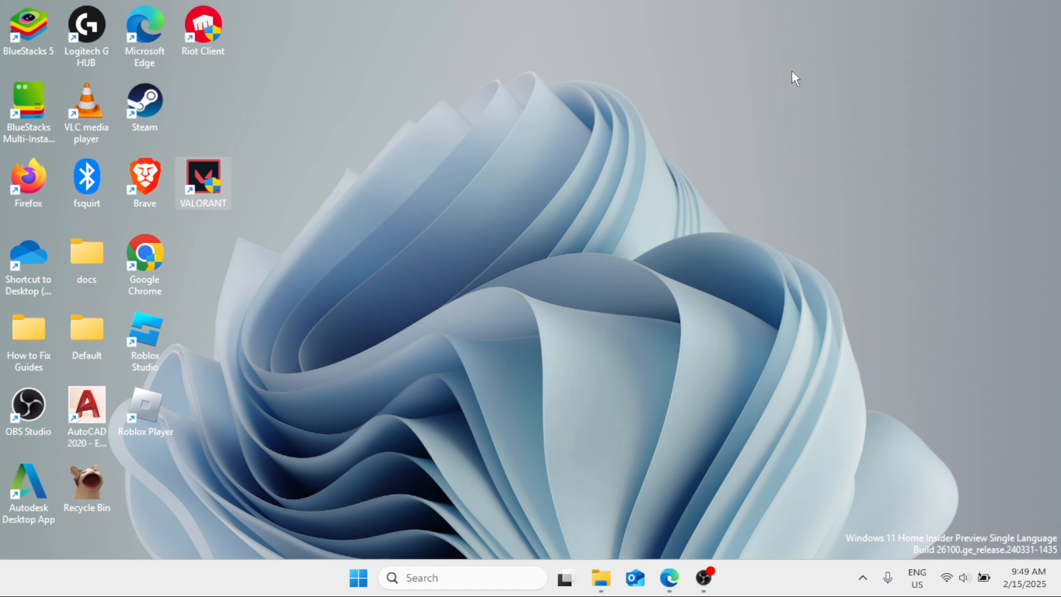
Search Windows for "cmd" and open Command Prompt as administrator
click(424, 568)
text(cmd)
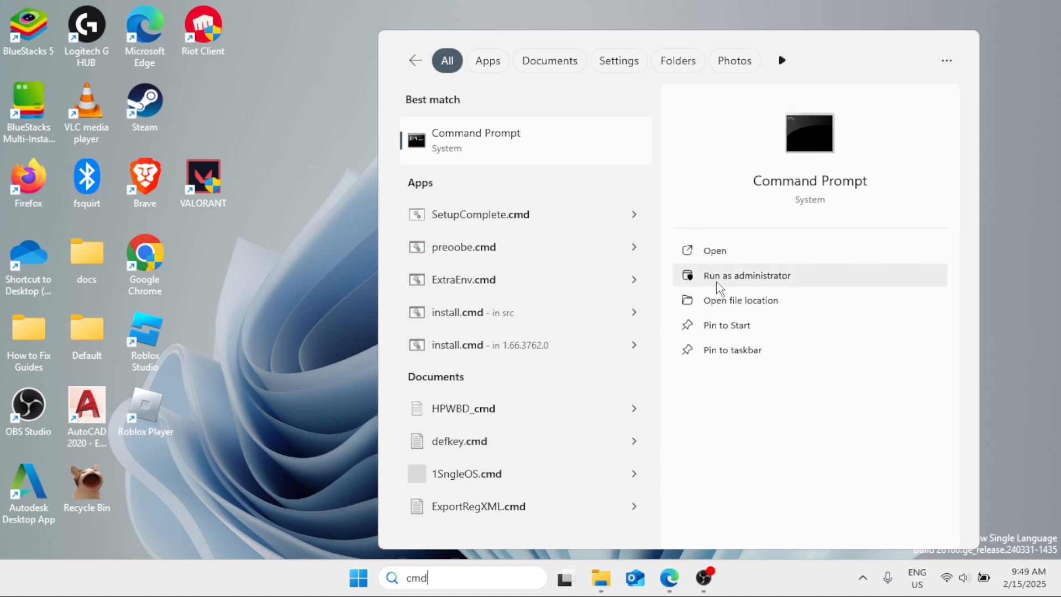
click(719, 279)
drag(385, 100, 444, 101)
Start a system file scan with the command "sfc /scannow" and minimize the Command Prompt
text(sf)
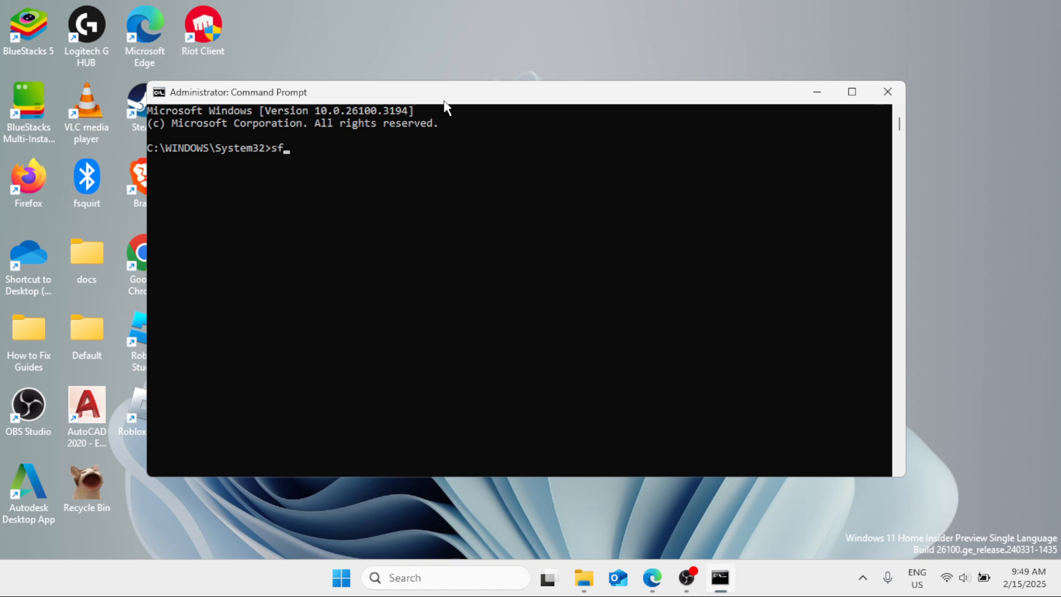
text(c /scannow)
key(Return)
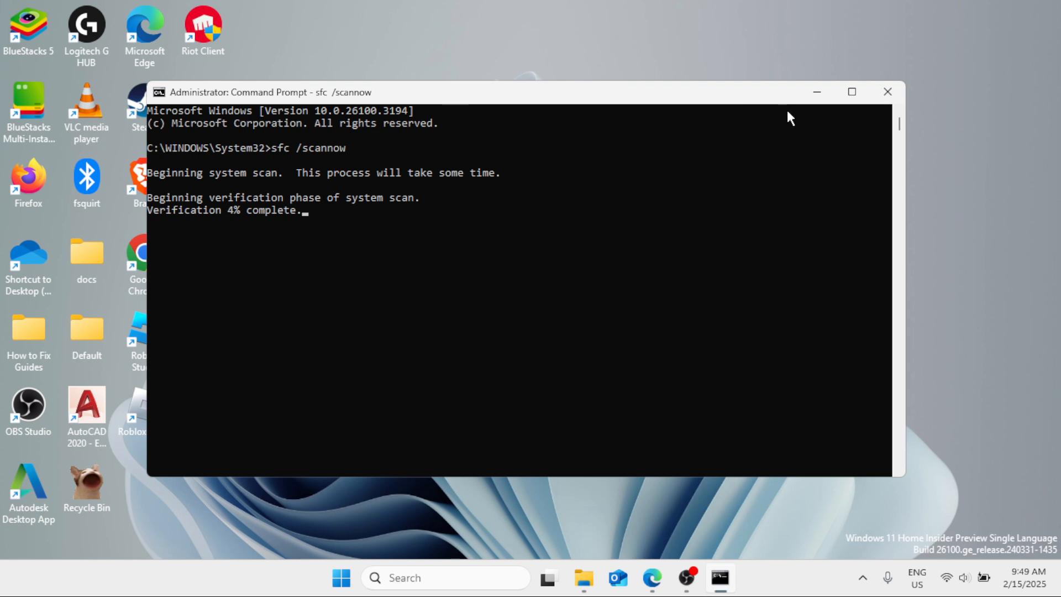
click(816, 94)
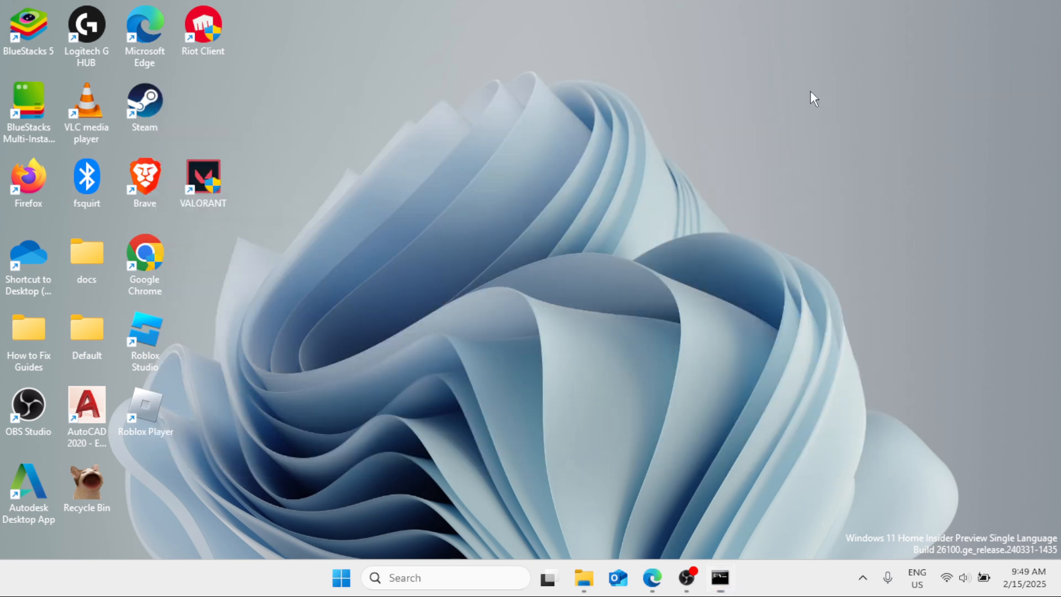
Search Windows for "sysdm.cpl" and open the matching control panel item, moving its System Properties window to the middle of the desktop
click(453, 577)
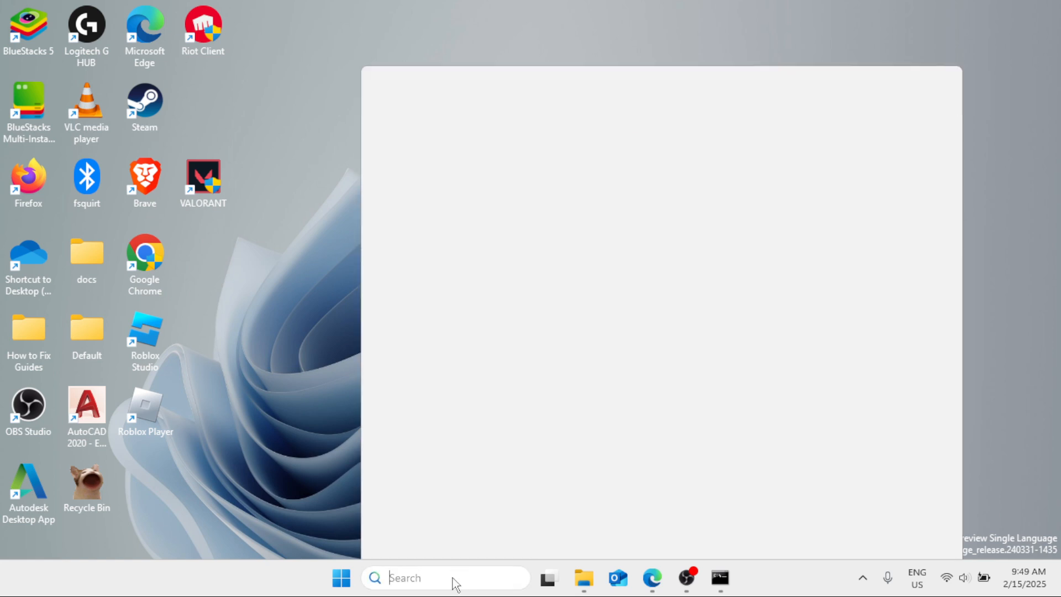
text(s)
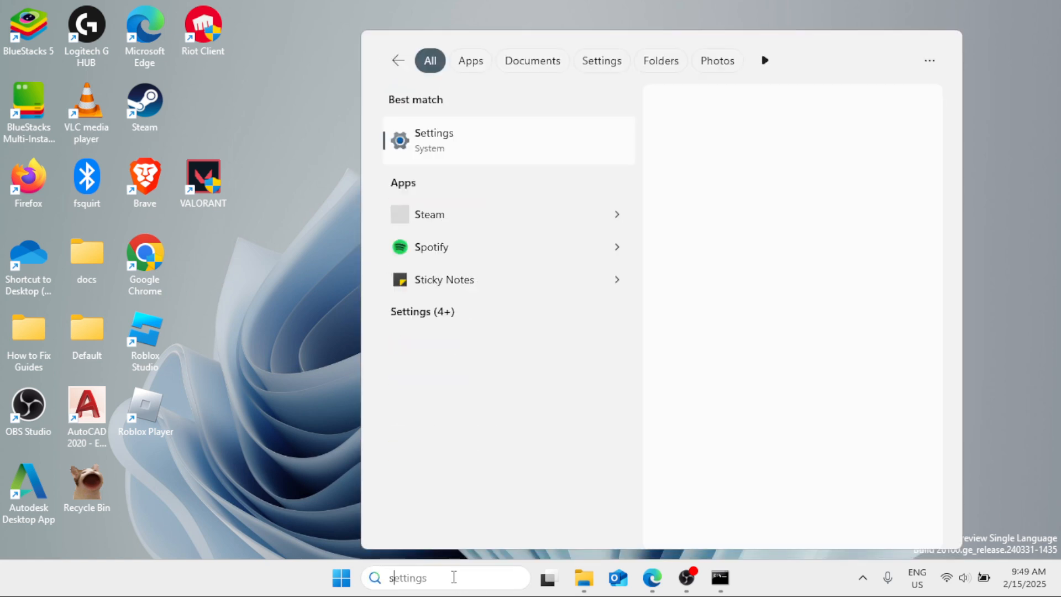
text(ysdm)
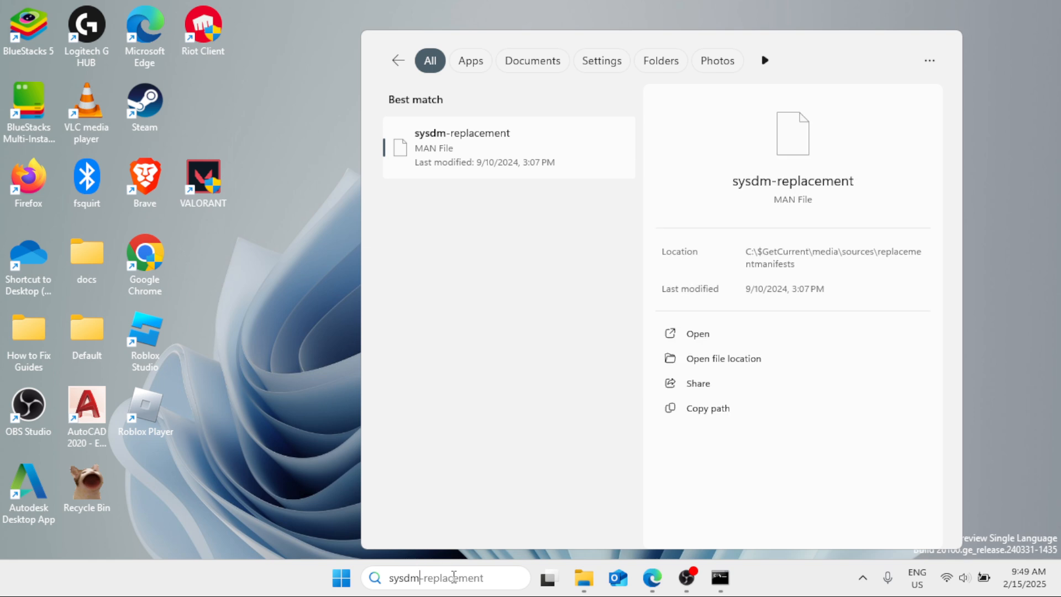
text(.cpl)
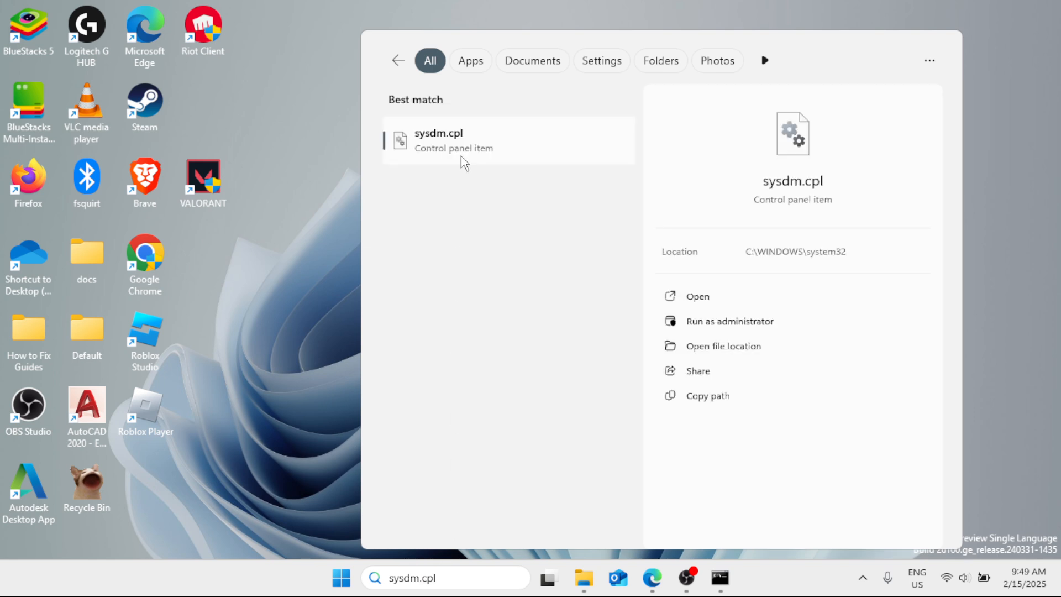
click(461, 153)
drag(320, 137, 568, 101)
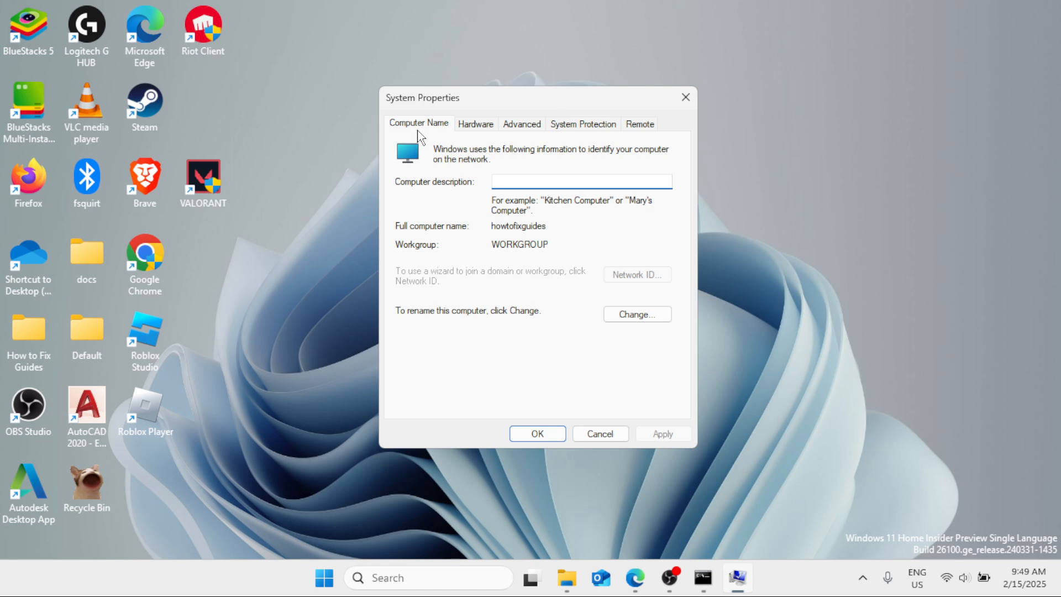
click(459, 126)
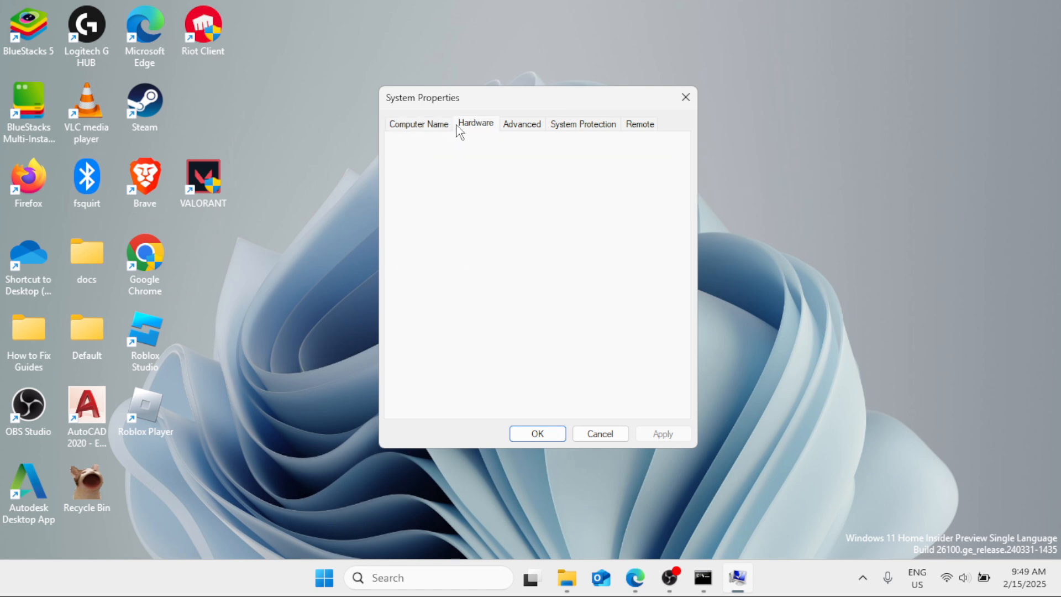
click(507, 125)
click(580, 124)
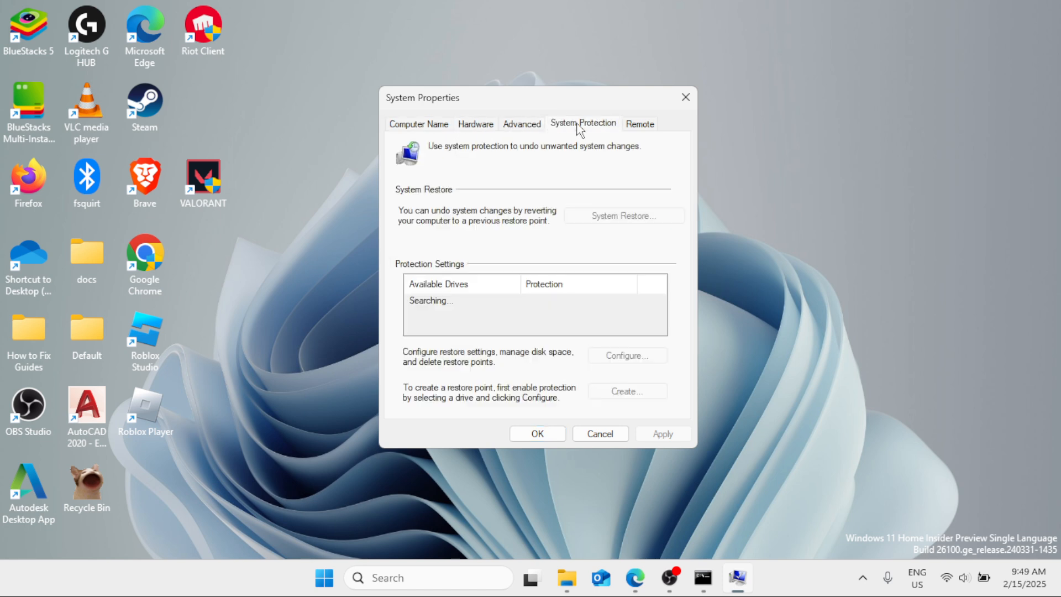
click(639, 124)
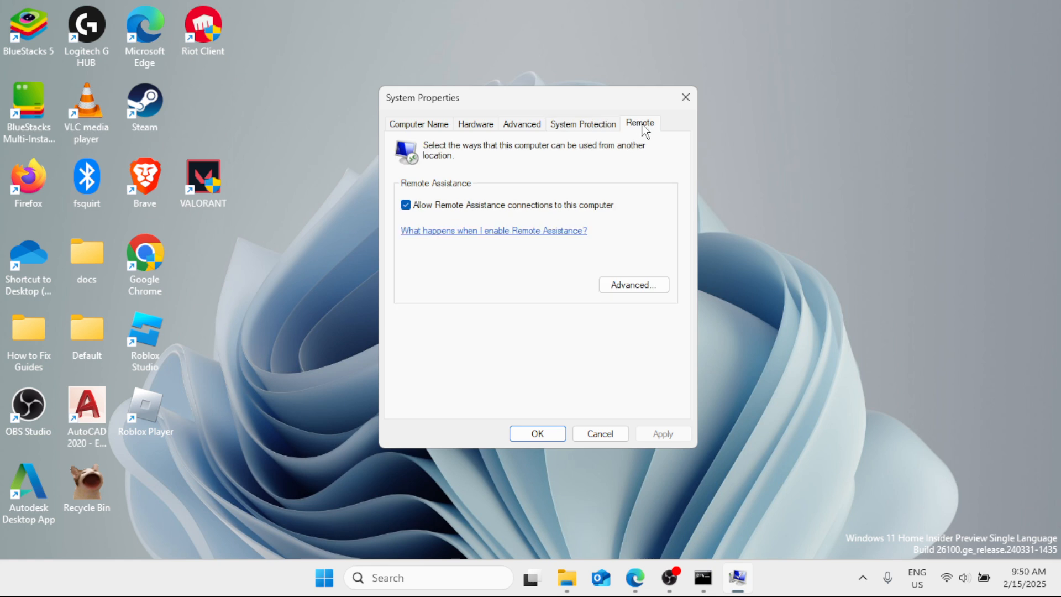
Review the Data Execution Prevention settings in the advanced Performance Options, and close Performance Options and System Properties
click(523, 124)
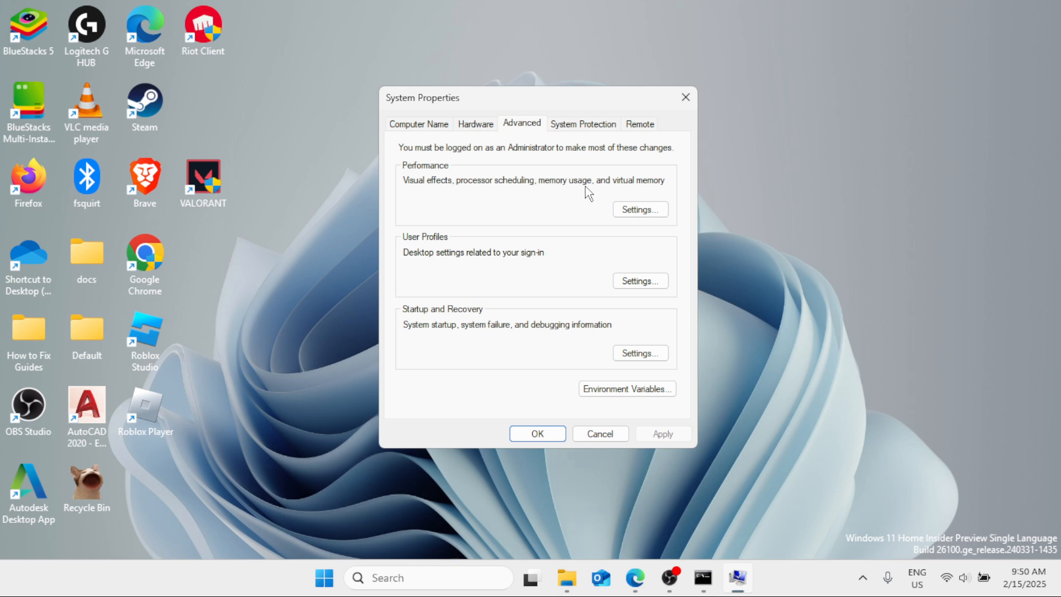
click(648, 210)
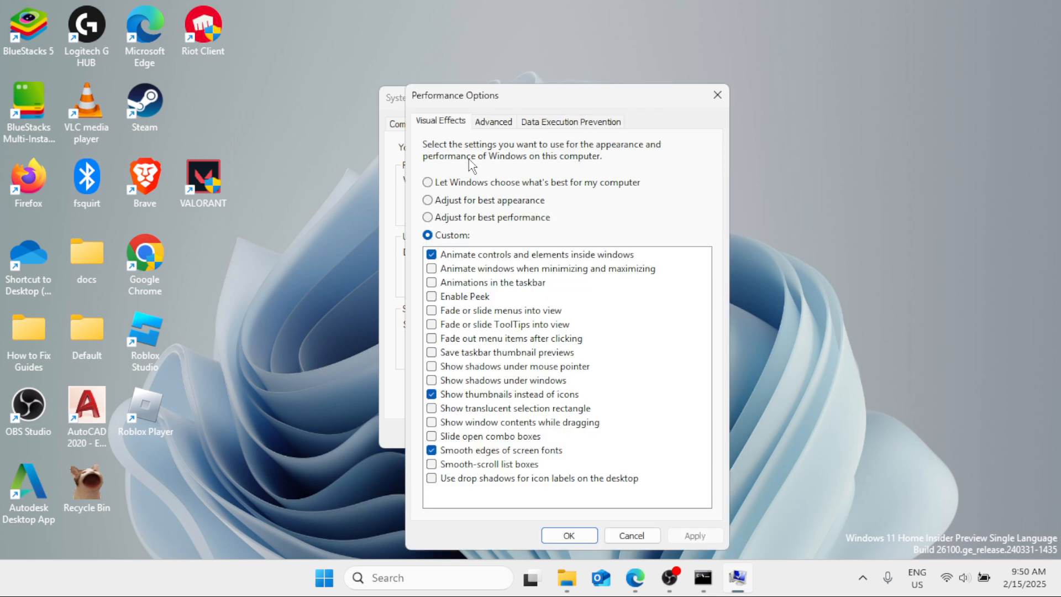
drag(550, 107, 507, 85)
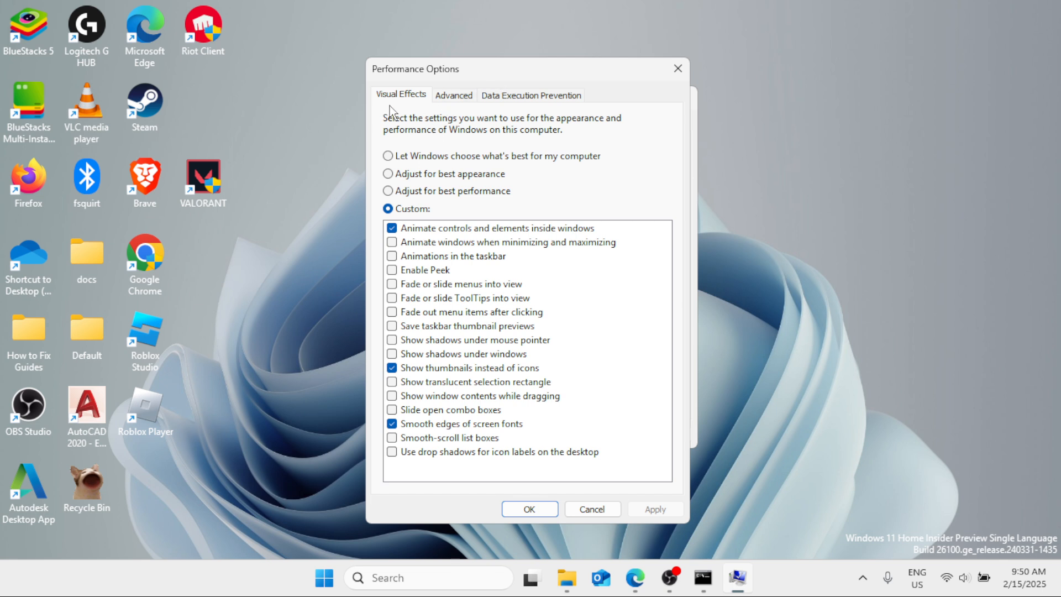
click(510, 99)
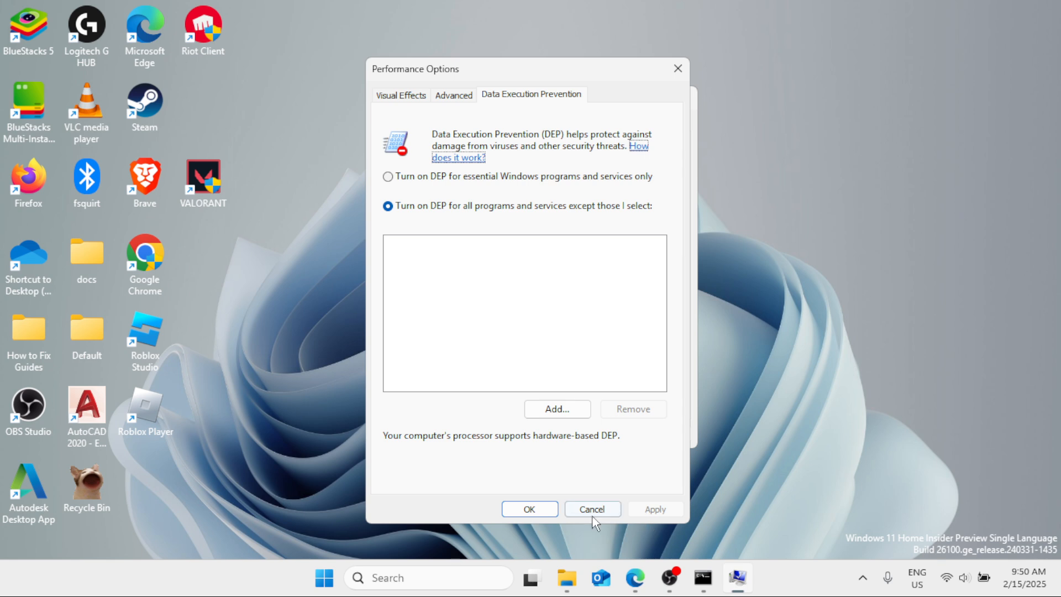
click(528, 509)
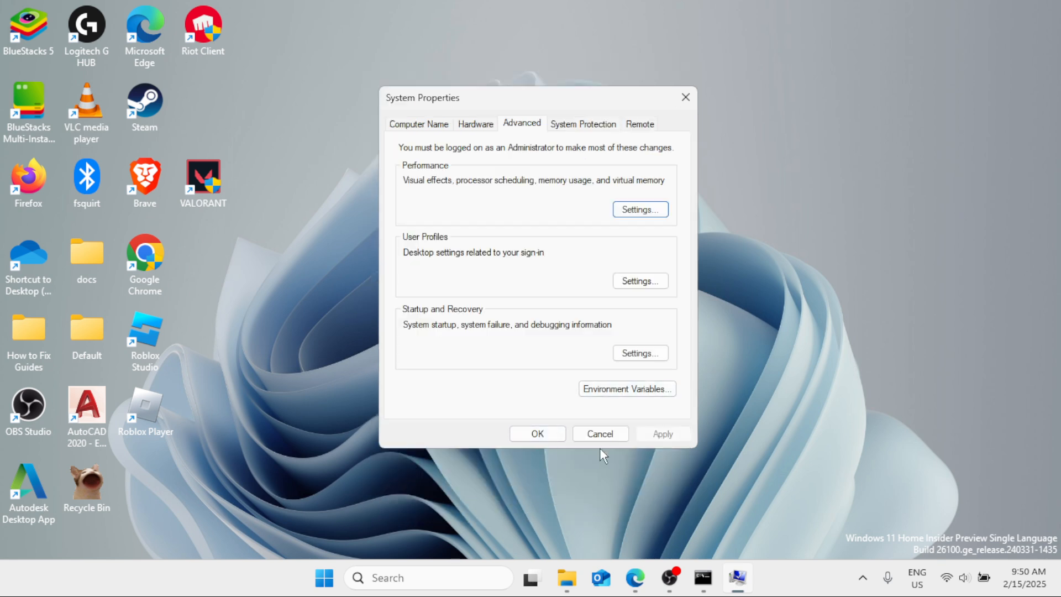
click(539, 434)
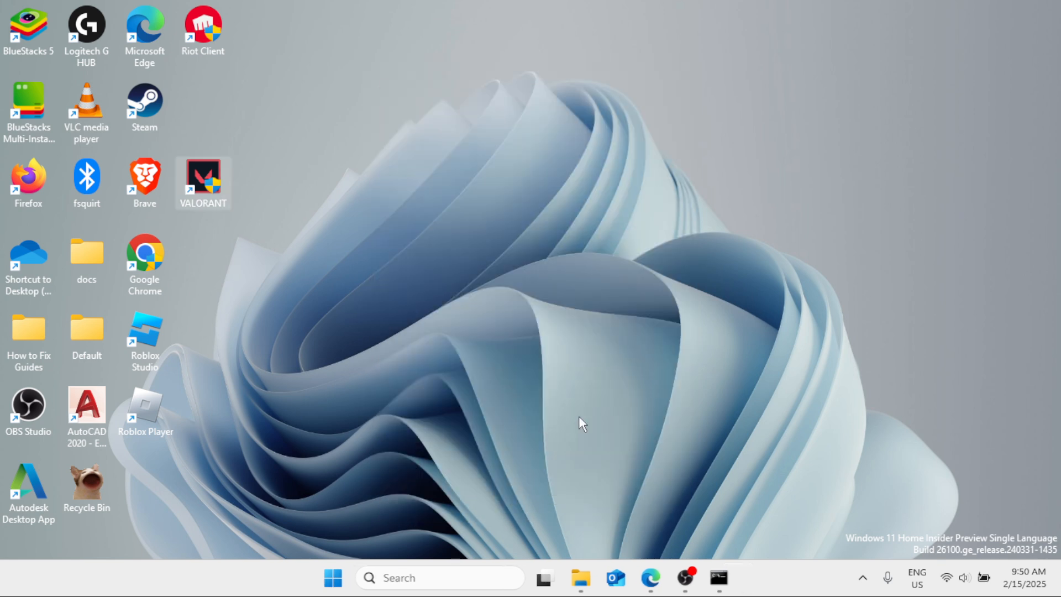
Restore the minimized Command Prompt to check the system file scan and close it with the command "exit"
click(720, 578)
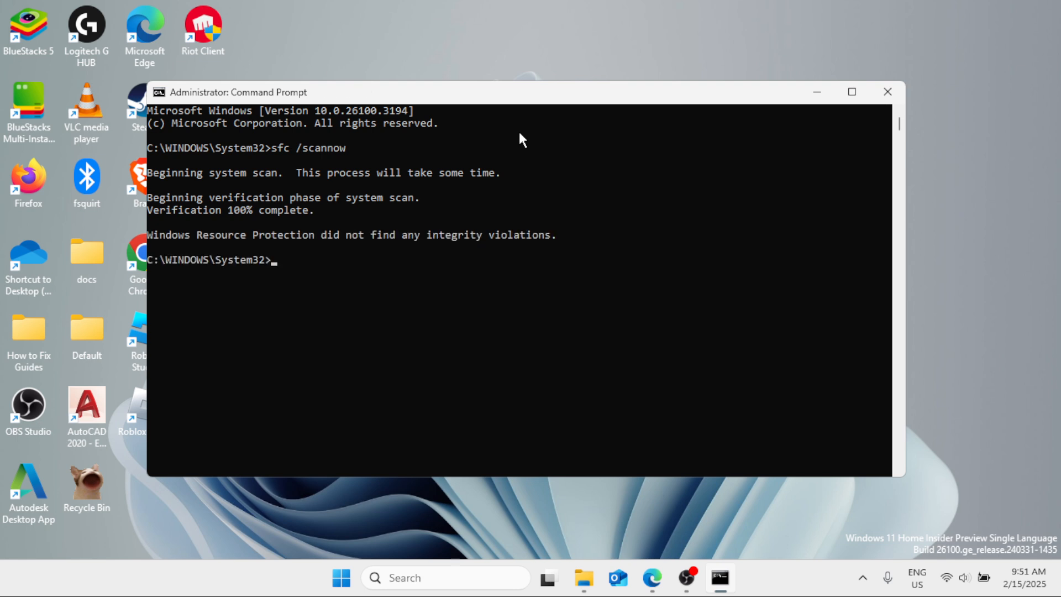
text(exit)
key(Return)
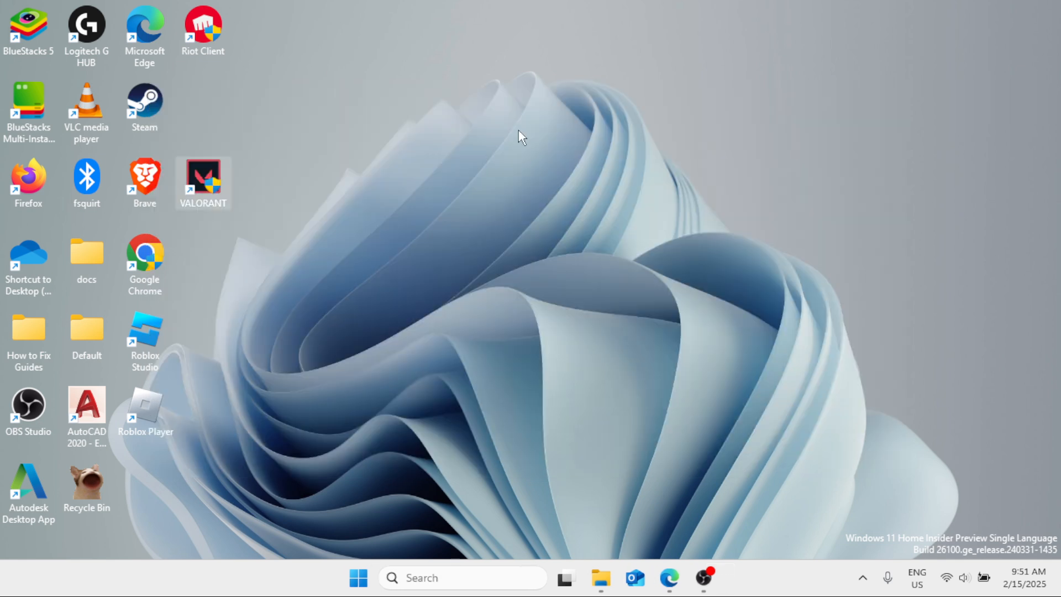
right_click(359, 578)
mouse_move(325, 509)
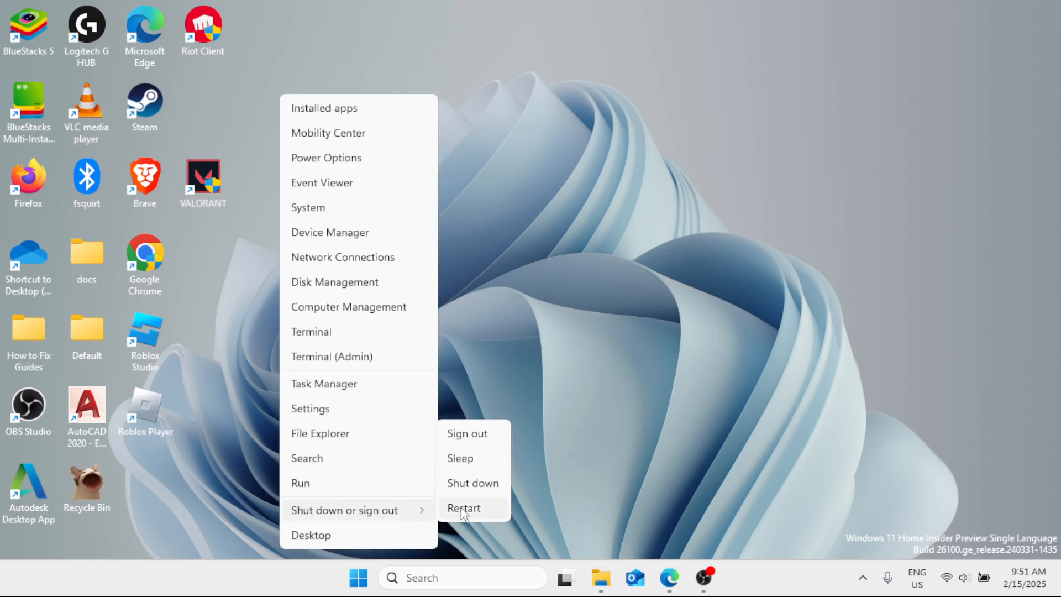
click(474, 301)
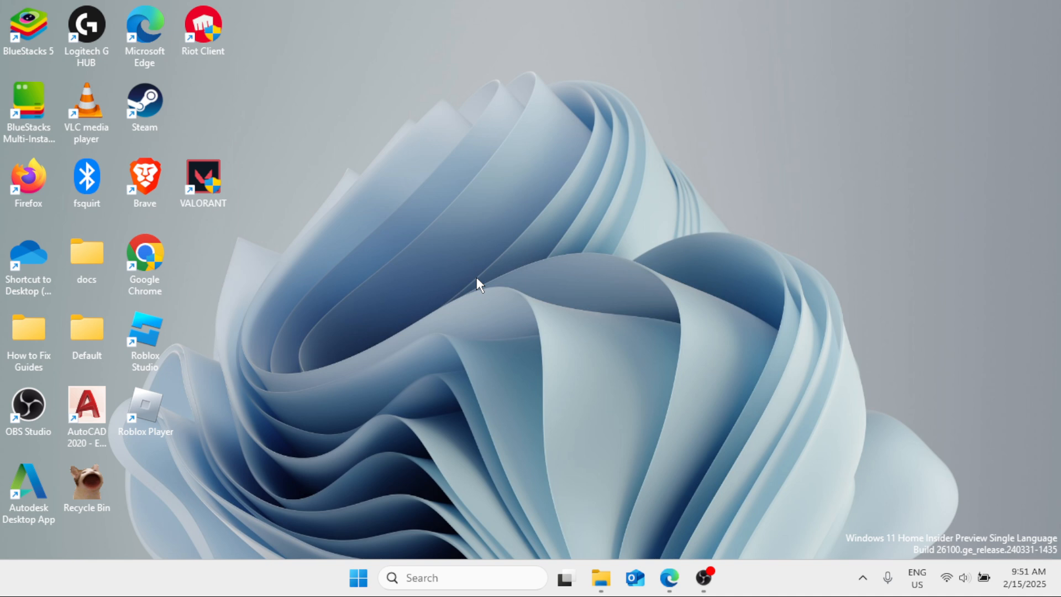